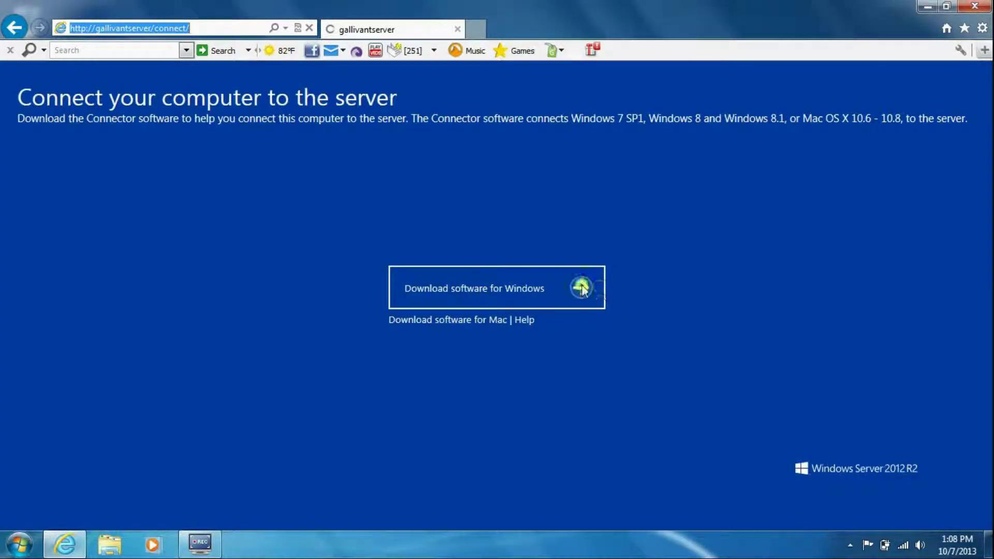
# - Download the Connector software for Windows from the server's connect page and allow the download
pyautogui.click(582, 288)
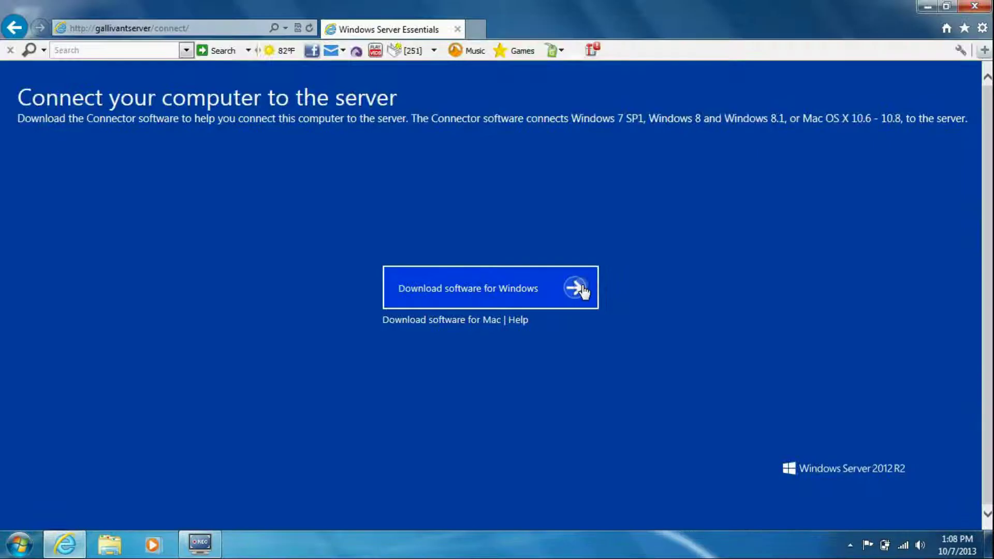
pyautogui.click(487, 304)
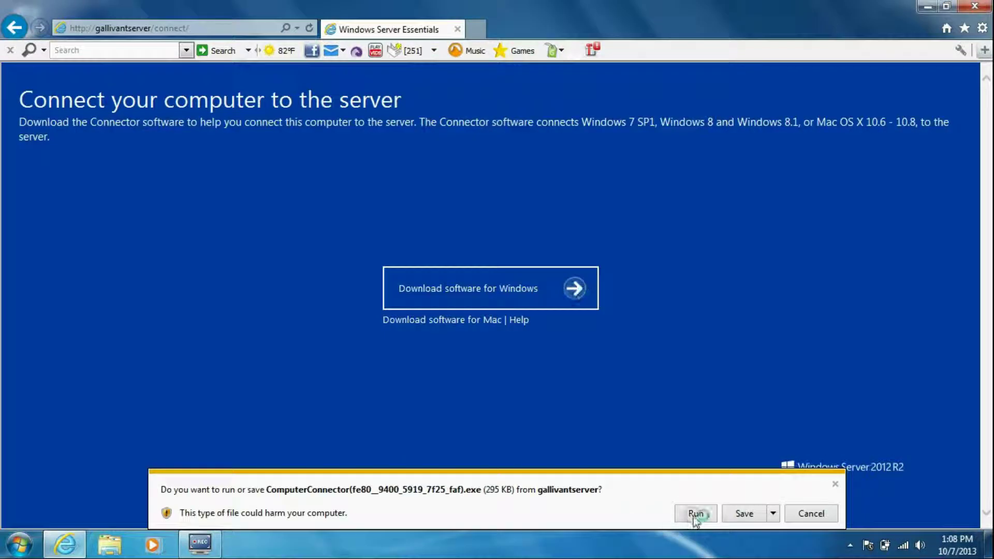
# - Run the downloaded Connector installer and accept its license terms
pyautogui.click(695, 514)
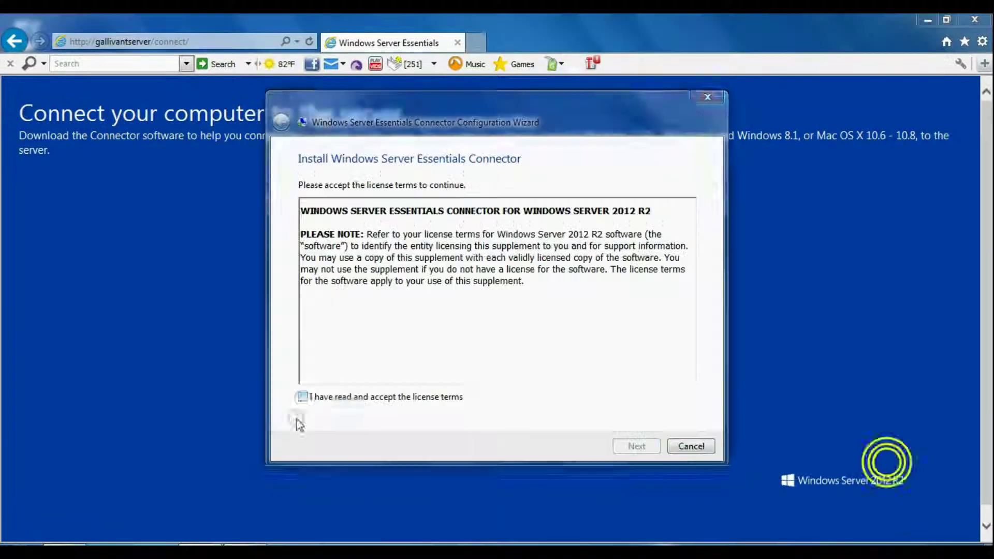
pyautogui.click(300, 382)
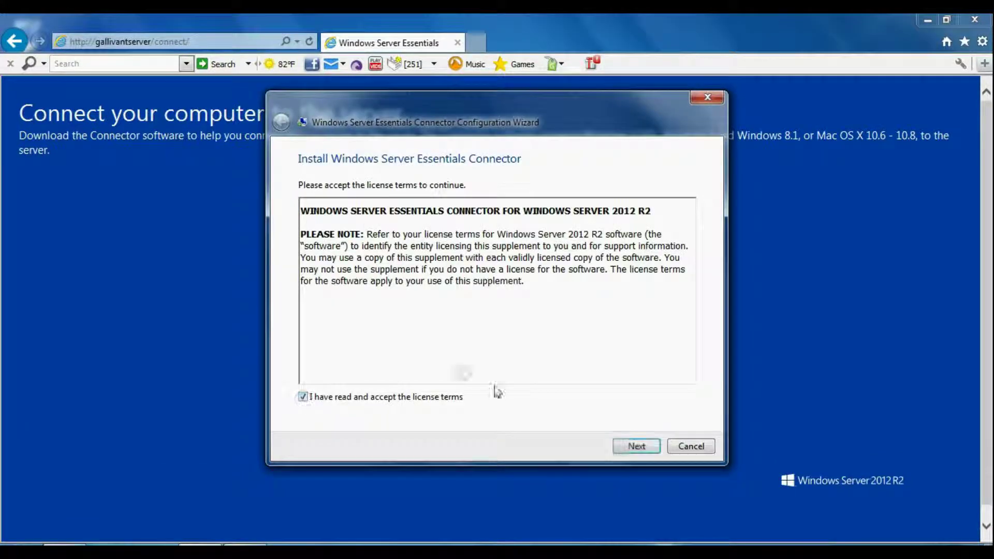
pyautogui.click(634, 432)
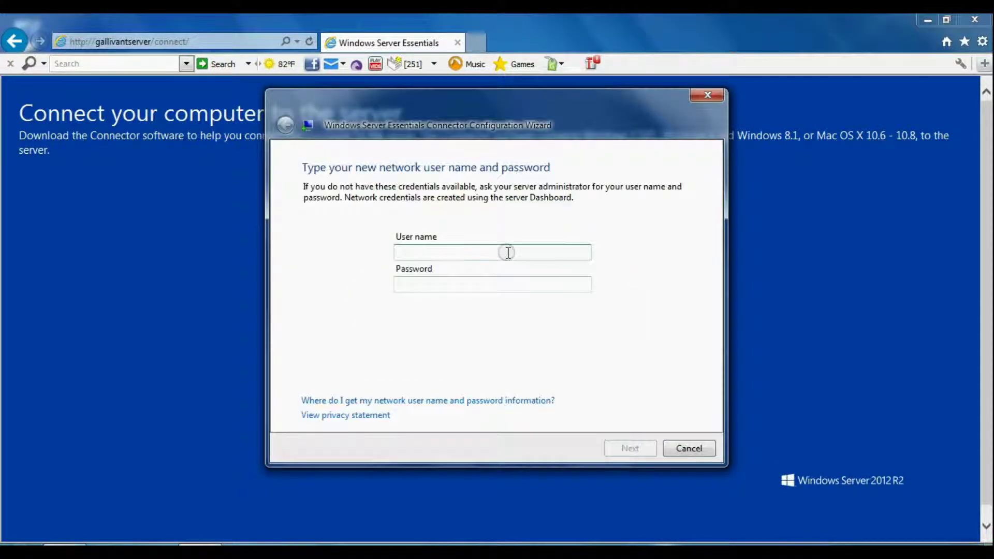
# - Enter the network user name and password and submit them
pyautogui.write('MarketingOne')
pyautogui.press('Tab')
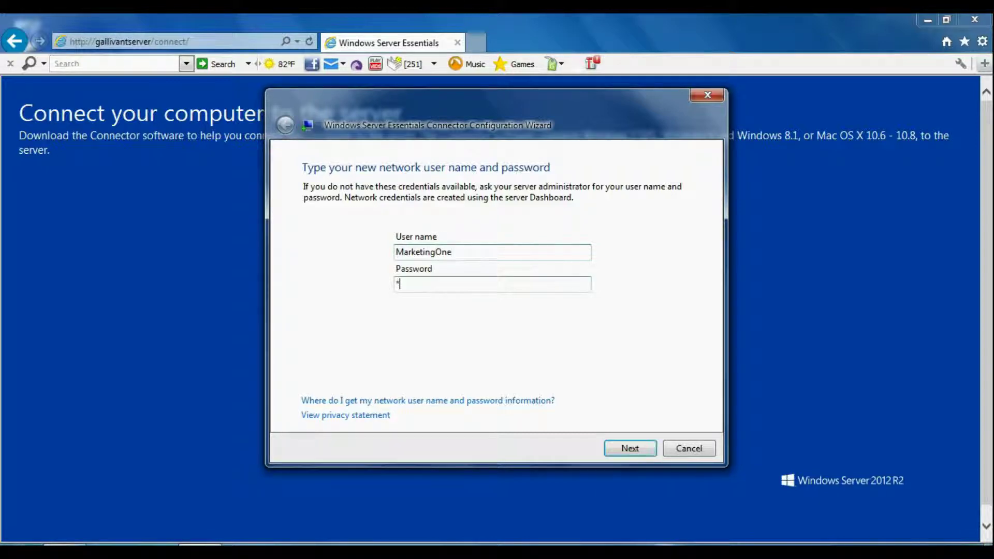
pyautogui.write('********')
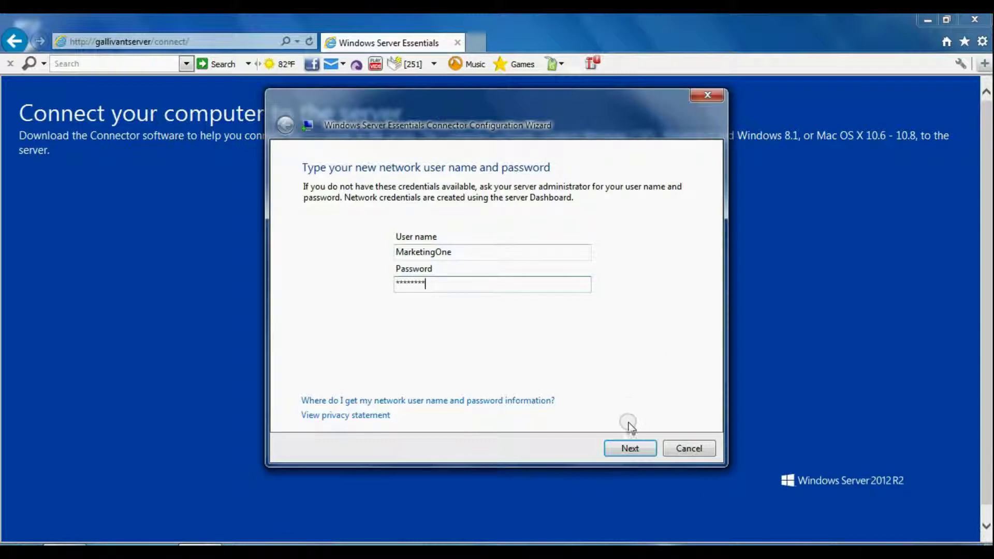
pyautogui.click(630, 447)
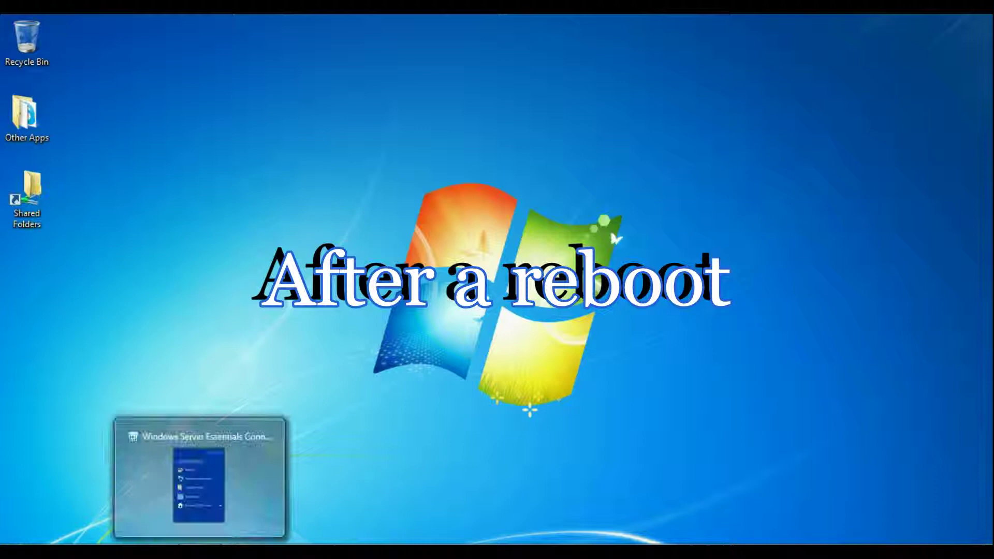
# - Move the Launchpad onto the desktop, check its Backup settings, and close the status window
pyautogui.moveTo(120, 57); pyautogui.dragTo(264, 94)
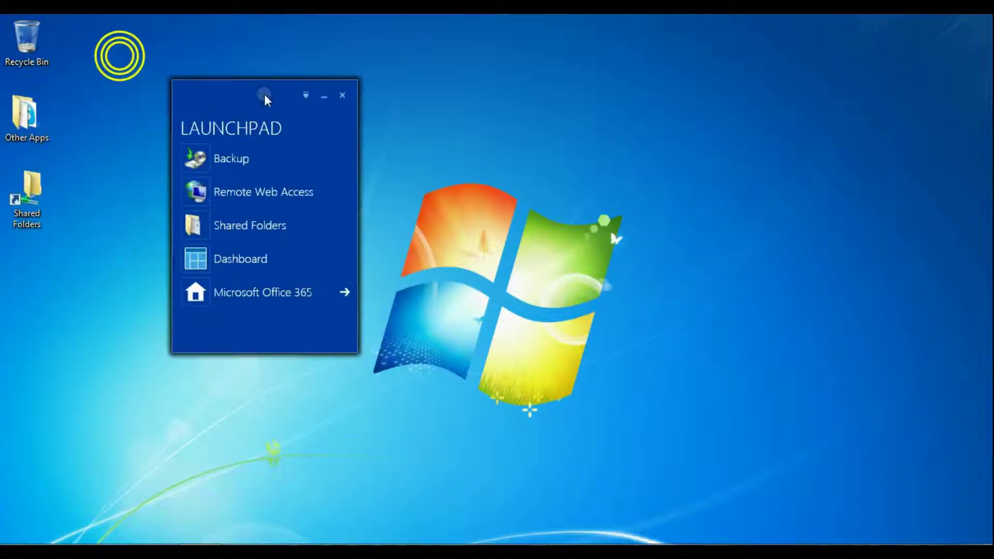
pyautogui.click(239, 156)
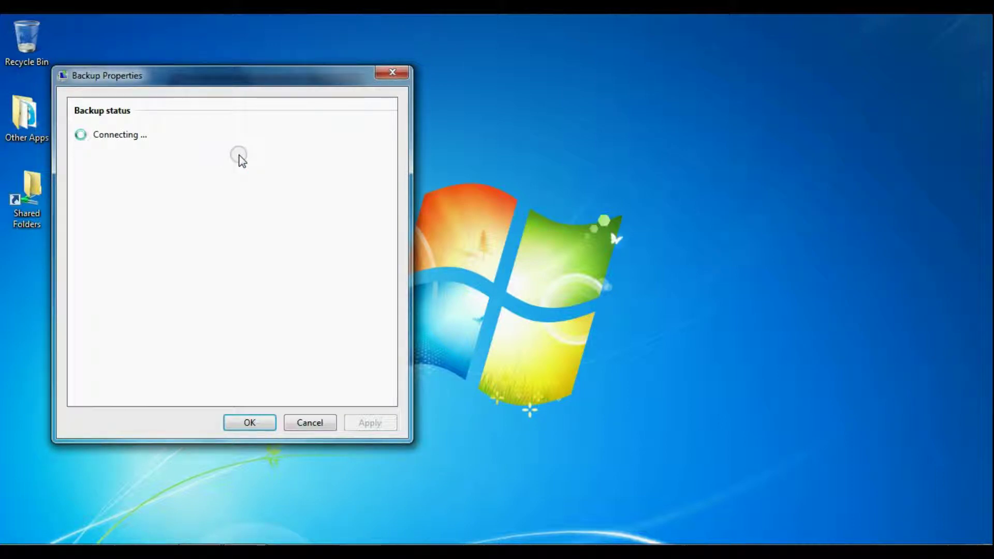
pyautogui.click(306, 422)
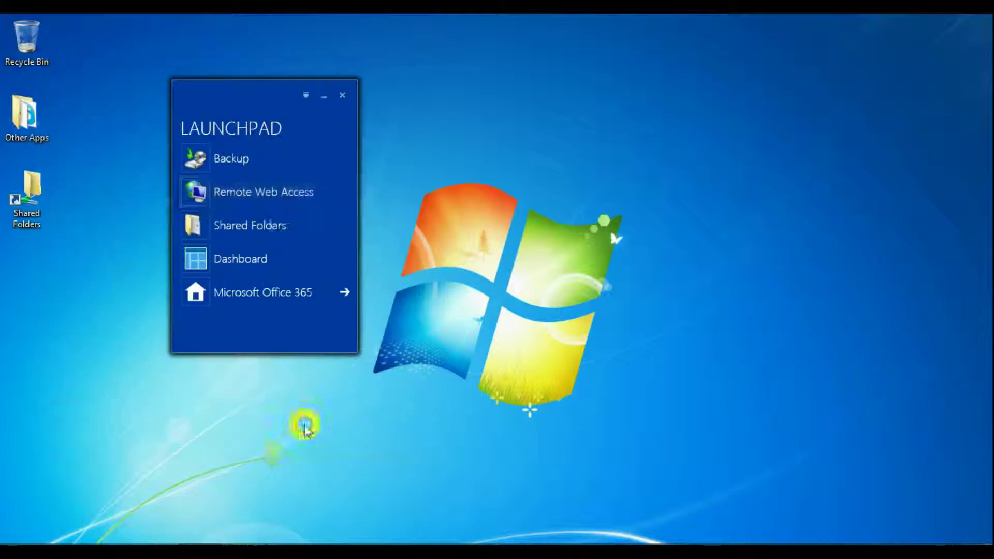
pyautogui.click(274, 225)
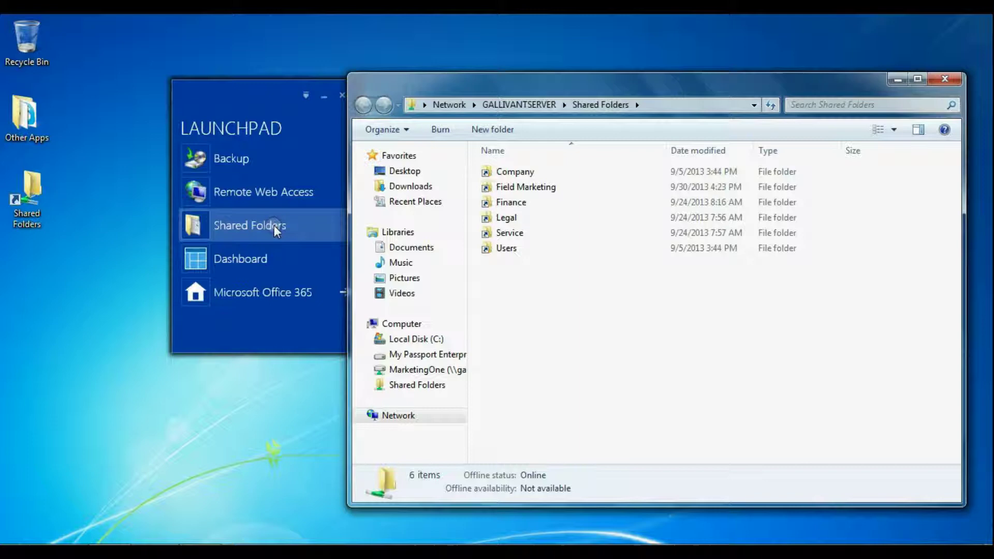
pyautogui.doubleClick(499, 249)
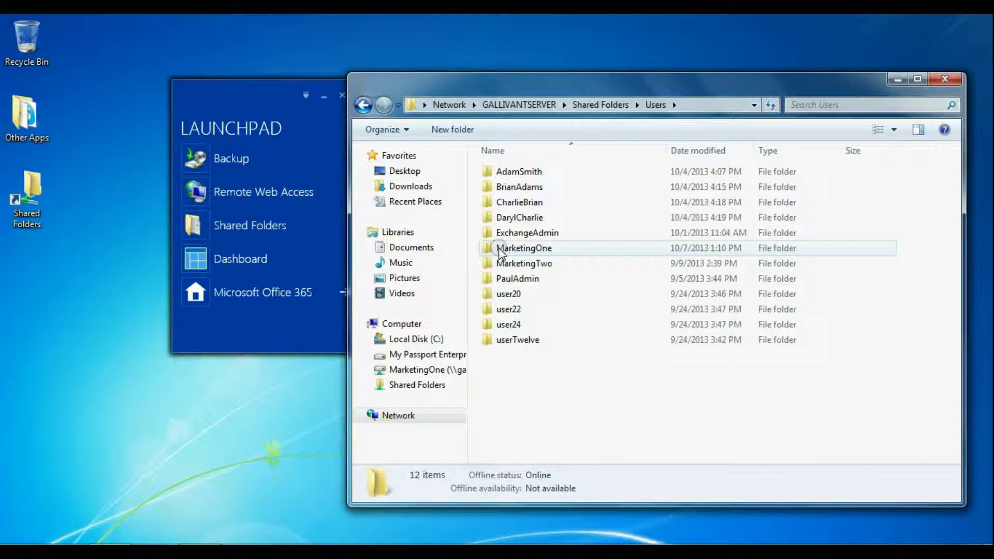
pyautogui.click(519, 189)
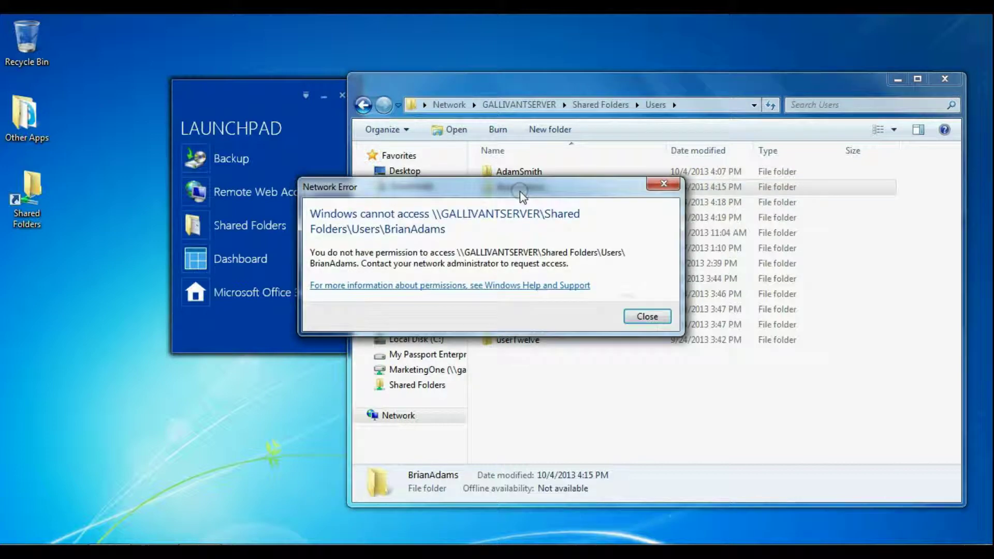
pyautogui.click(644, 314)
pyautogui.doubleClick(544, 250)
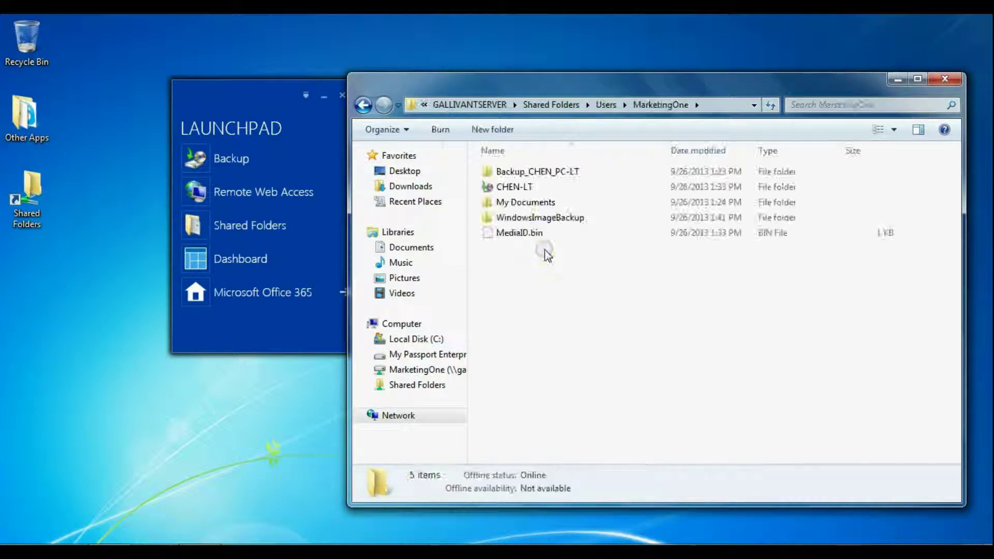
pyautogui.click(944, 79)
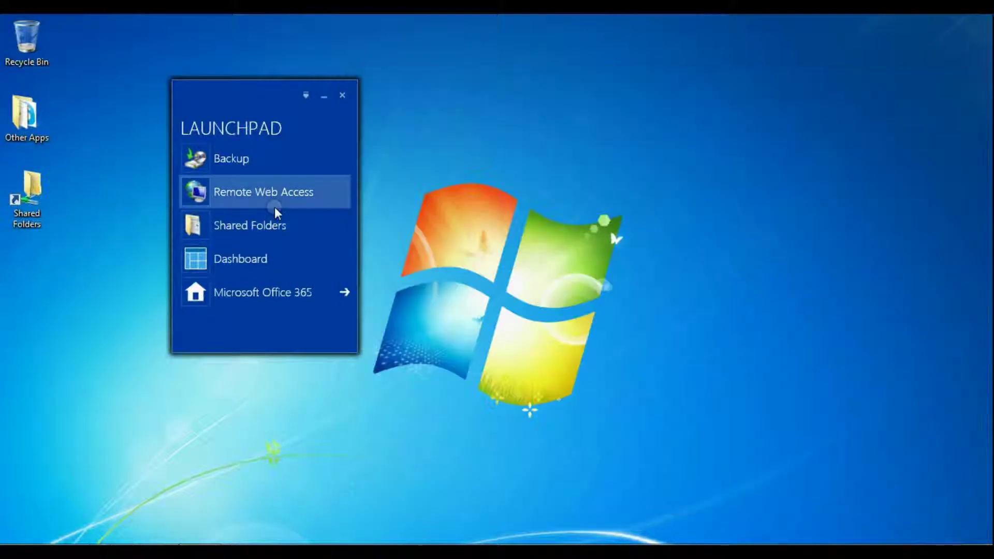
pyautogui.click(273, 227)
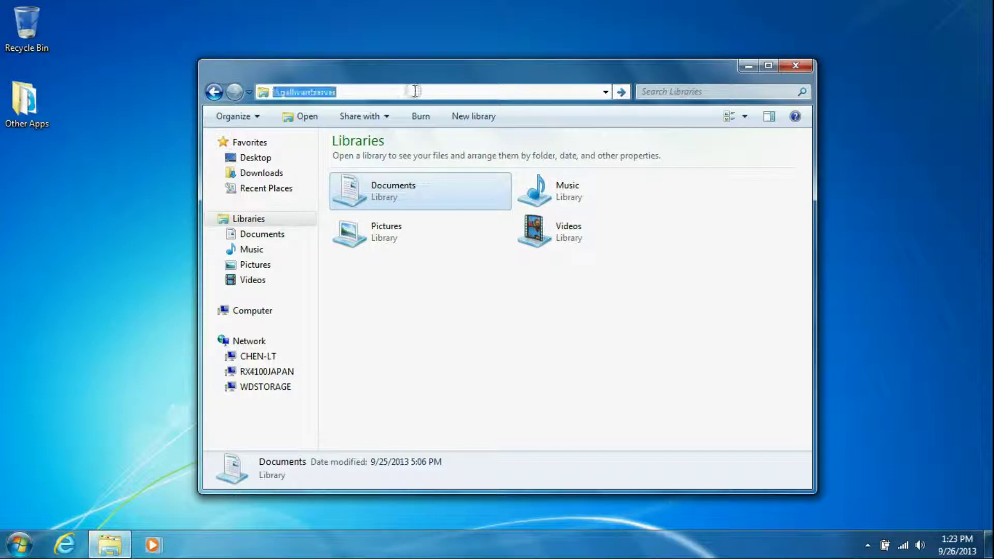
# - Sign in to the server with the network credentials and open the user's folder in Users
pyautogui.write('Mar')
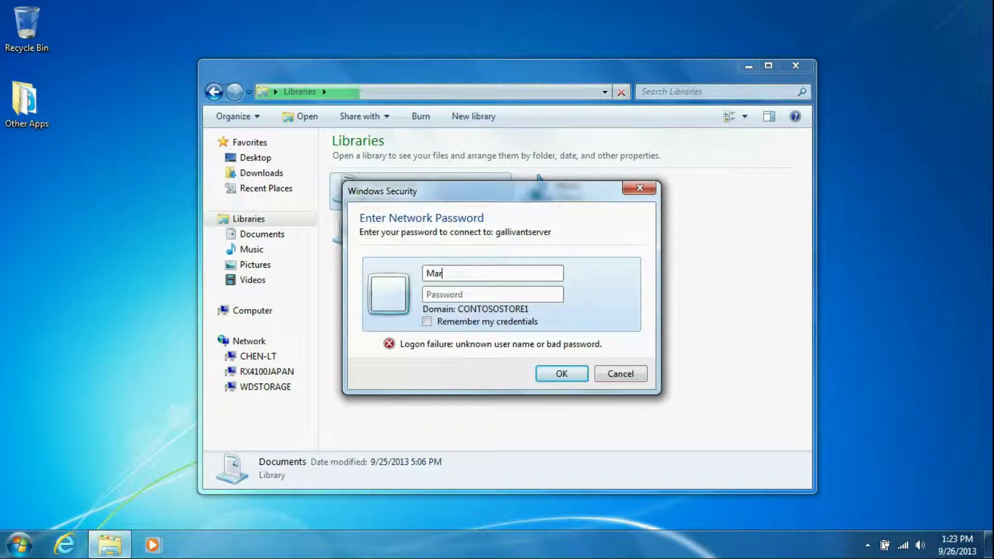
pyautogui.write('ketingOne')
pyautogui.press('Tab')
pyautogui.write('**********')
pyautogui.click(426, 322)
pyautogui.click(550, 373)
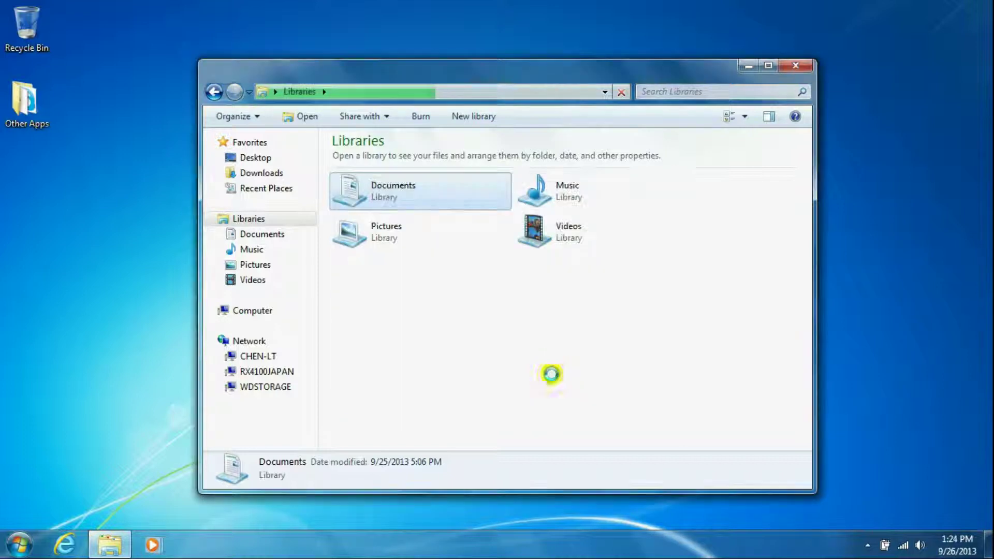
pyautogui.doubleClick(411, 362)
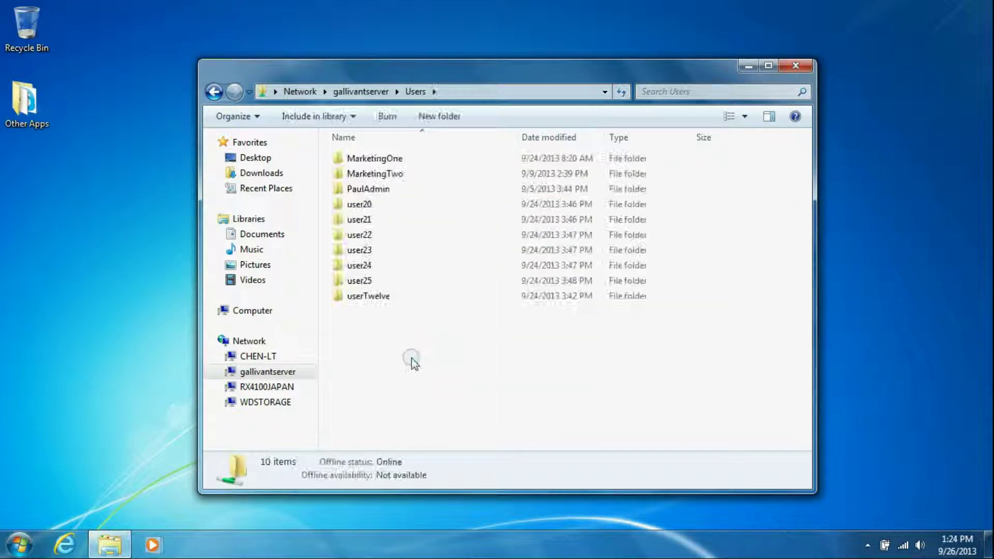
pyautogui.doubleClick(401, 159)
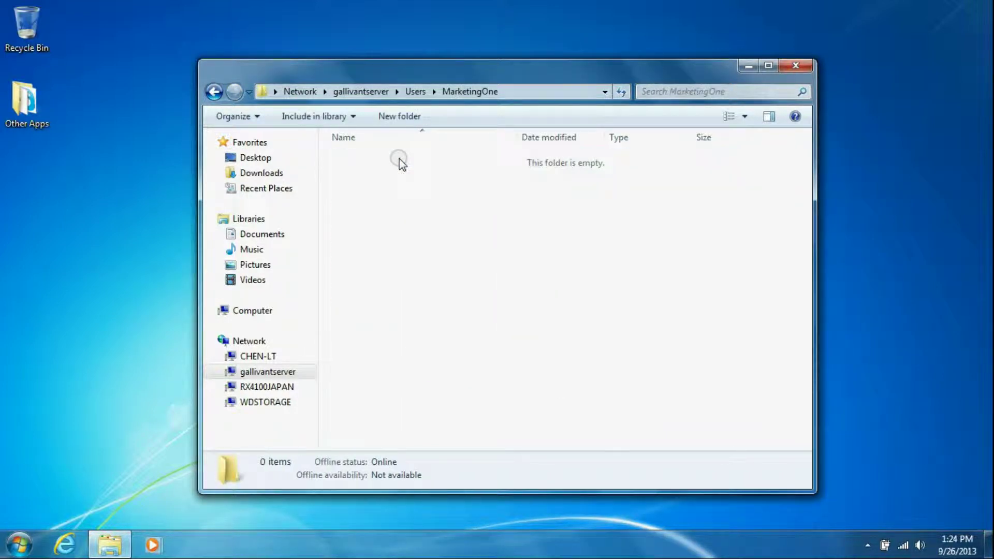
# - Map the user's server folder as a network drive using its network path
pyautogui.click(516, 91)
pyautogui.hotkey('ctrl', 'c')
pyautogui.click(252, 311)
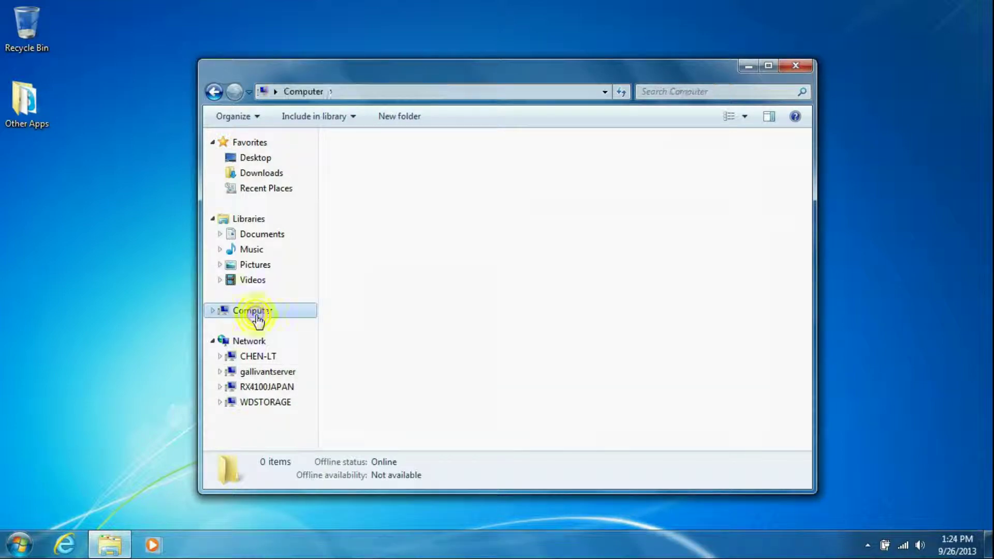
pyautogui.click(545, 116)
pyautogui.hotkey('ctrl', 'v')
pyautogui.click(637, 412)
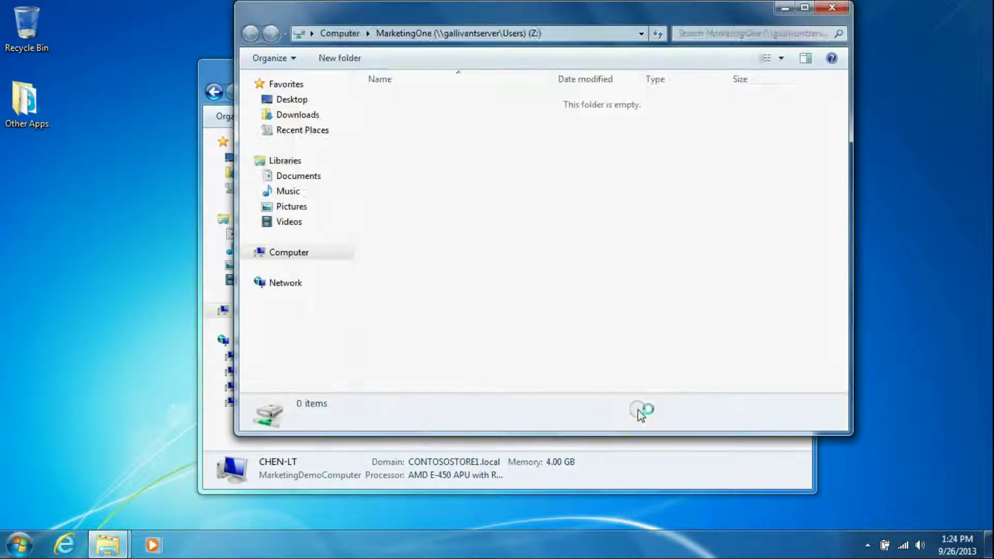
# - Create a new folder in the share named as the PC's backup folder
pyautogui.rightClick(450, 196)
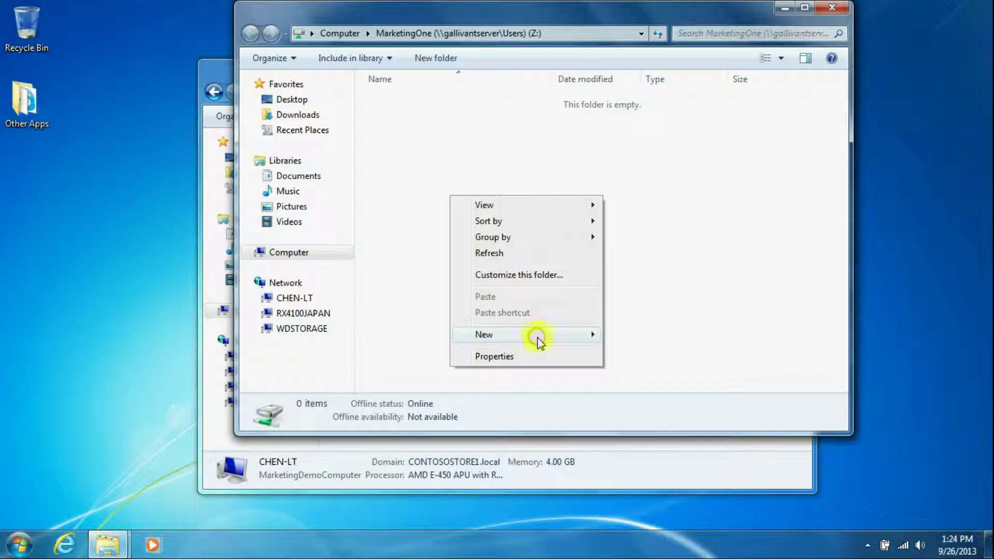
pyautogui.click(596, 339)
pyautogui.rightClick(554, 297)
pyautogui.moveTo(645, 437)
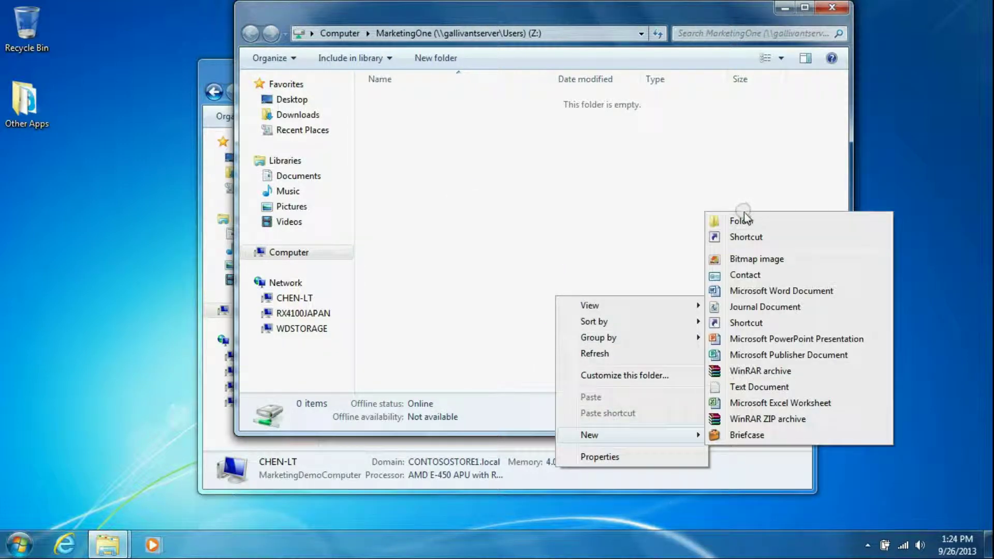
pyautogui.click(744, 213)
pyautogui.write('Backup_Chen')
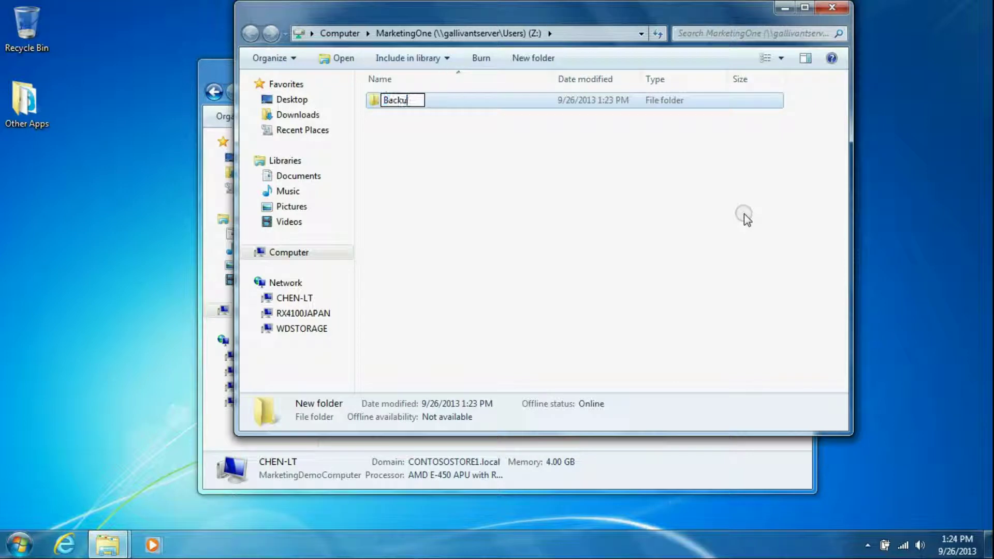
pyautogui.press('BackSpace')
pyautogui.press('BackSpace')
pyautogui.press('BackSpace')
pyautogui.write('HEN_PC-LT')
pyautogui.press('Return')
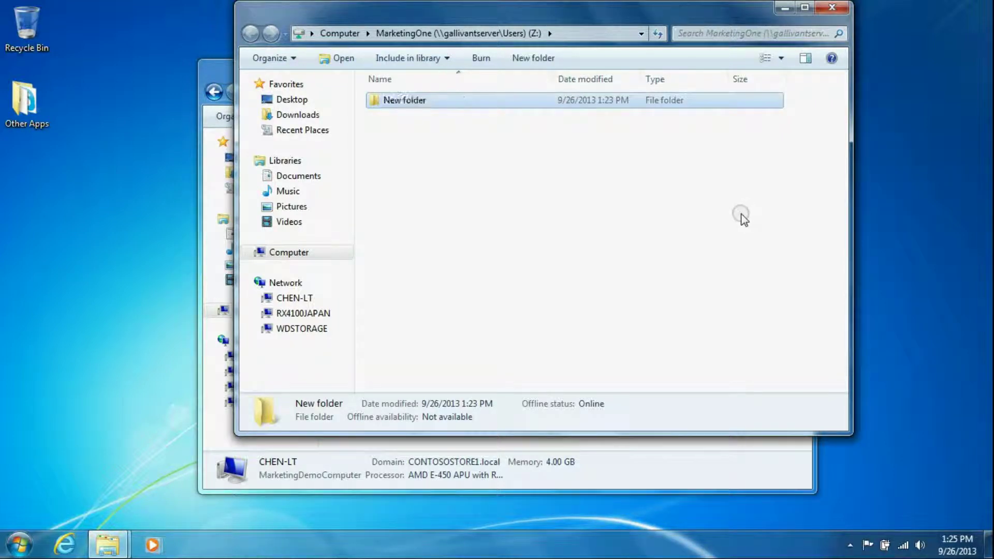
# - Create a second folder named My Documents, then open Control Panel
pyautogui.rightClick(484, 153)
pyautogui.moveTo(636, 308)
pyautogui.click(684, 307)
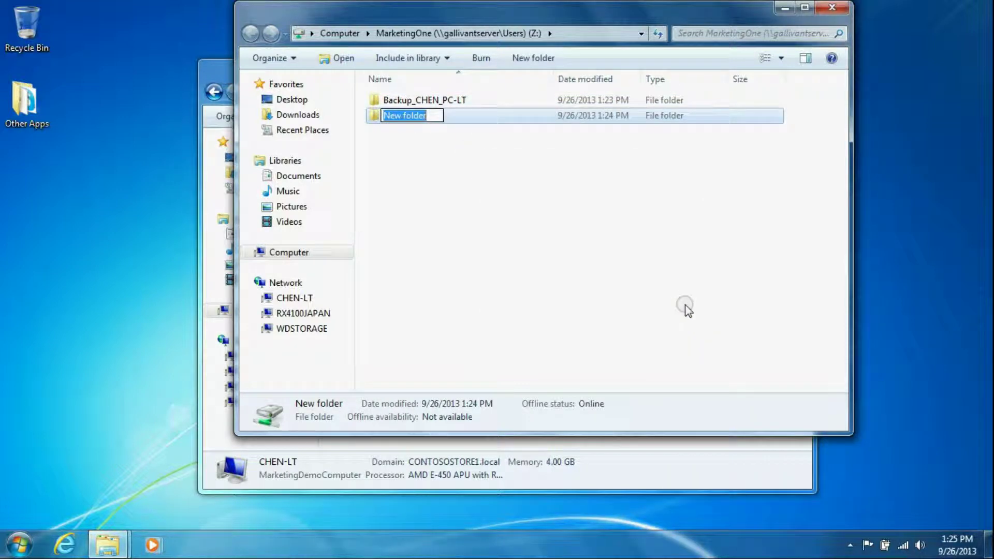
pyautogui.write('My Documents')
pyautogui.press('Return')
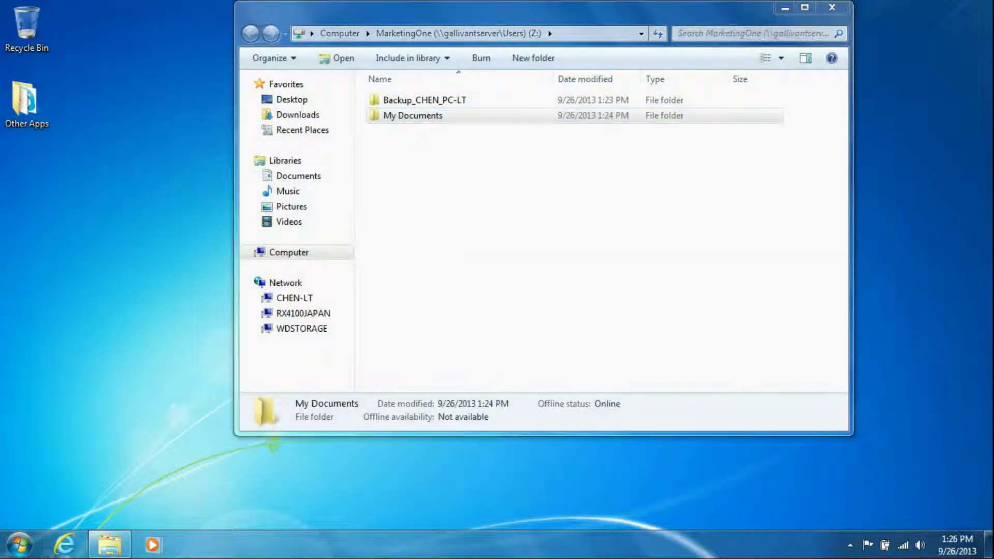
pyautogui.click(20, 543)
pyautogui.click(222, 360)
# - Search Control Panel for backup, open Backup and Restore, and start setting up backup
pyautogui.click(647, 88)
pyautogui.write('backup')
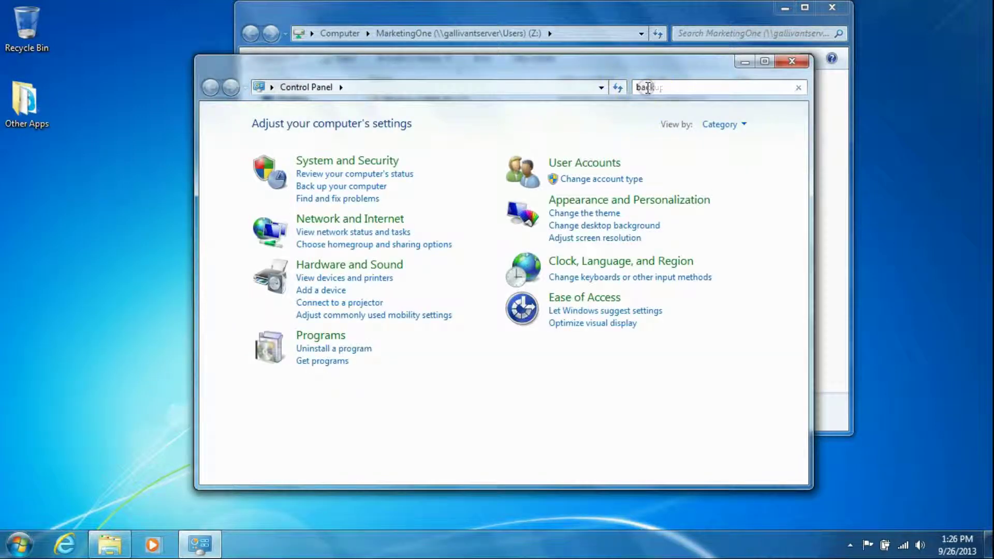
pyautogui.click(290, 149)
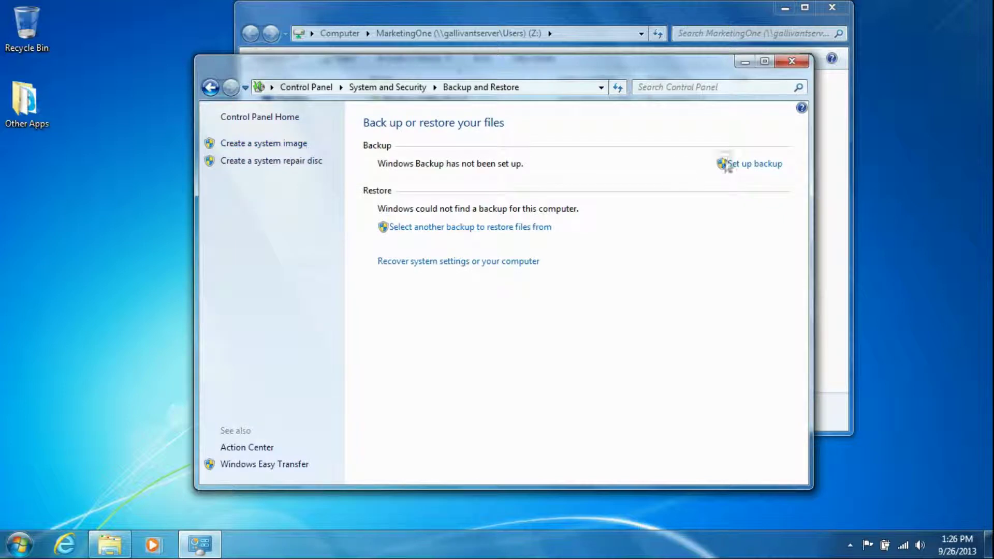
pyautogui.click(747, 164)
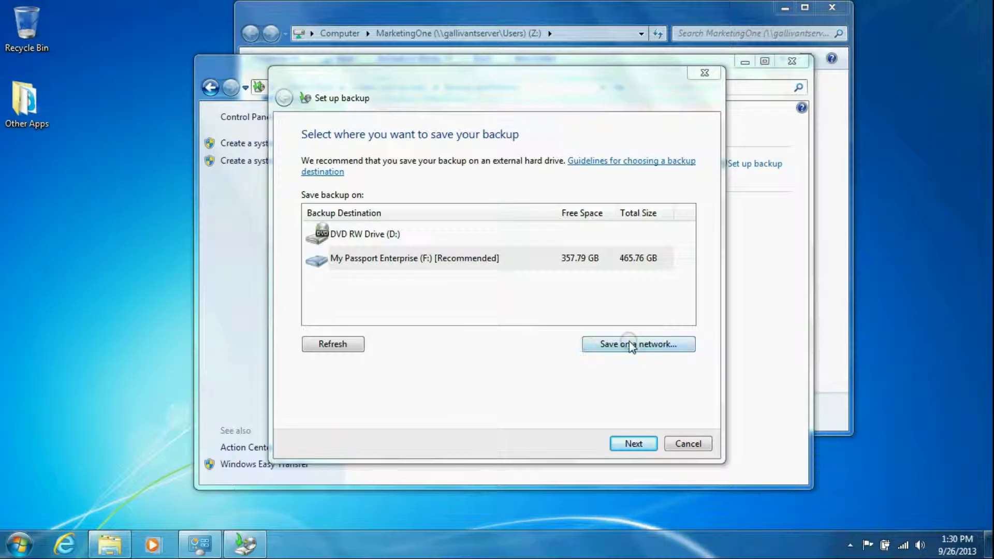
# - Choose a network save location and browse to the user's folder under \\gallivantserver\Users
pyautogui.click(630, 344)
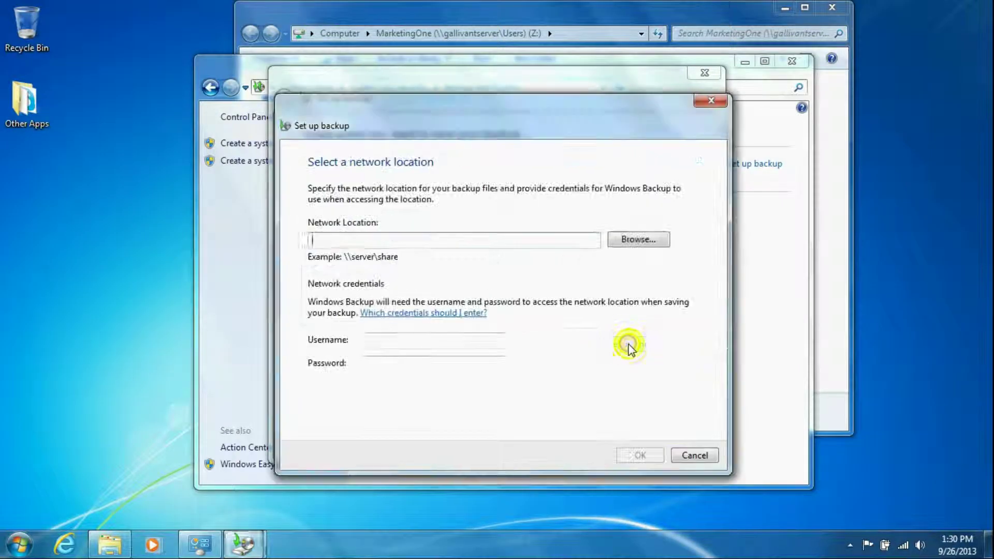
pyautogui.write('\\')
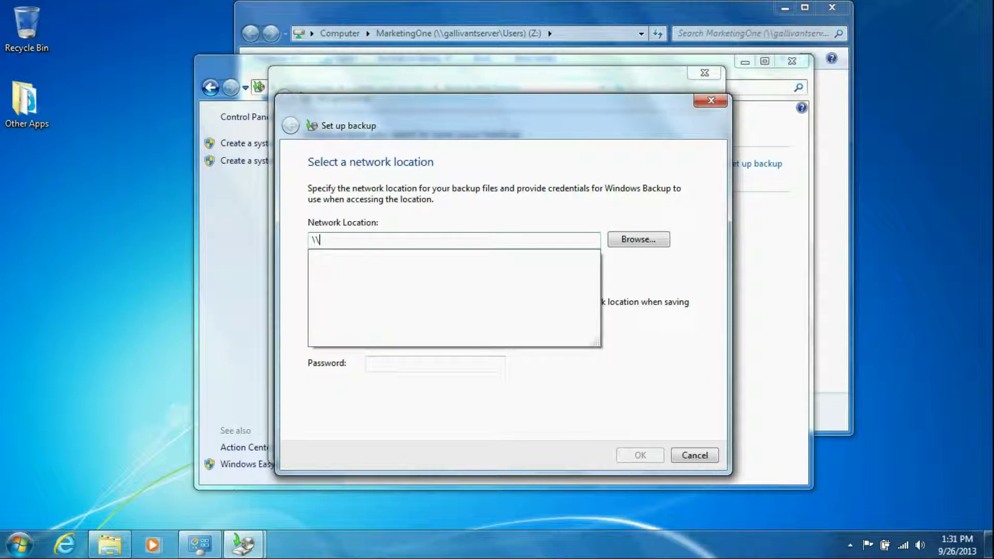
pyautogui.write('gallivantserver')
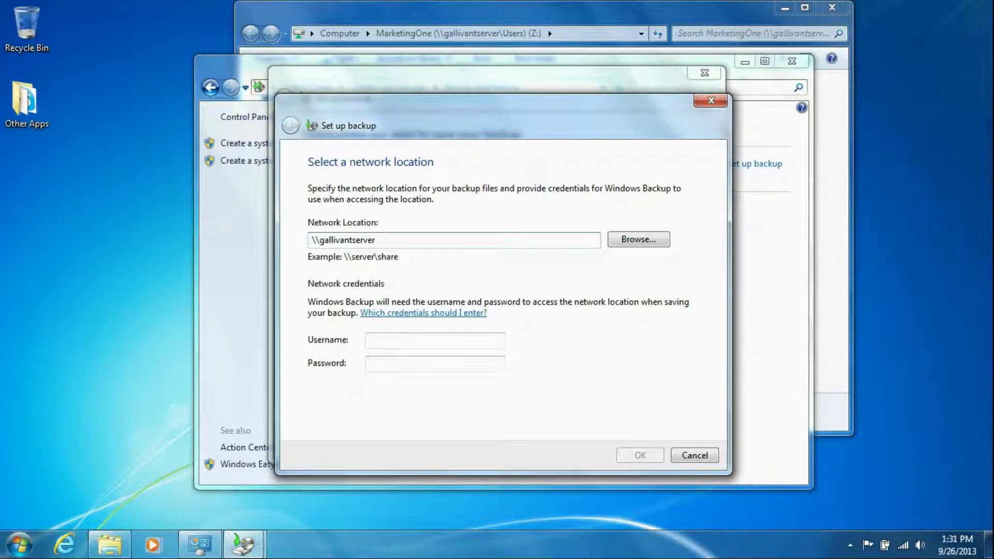
pyautogui.write('\\users\\MarketingOne')
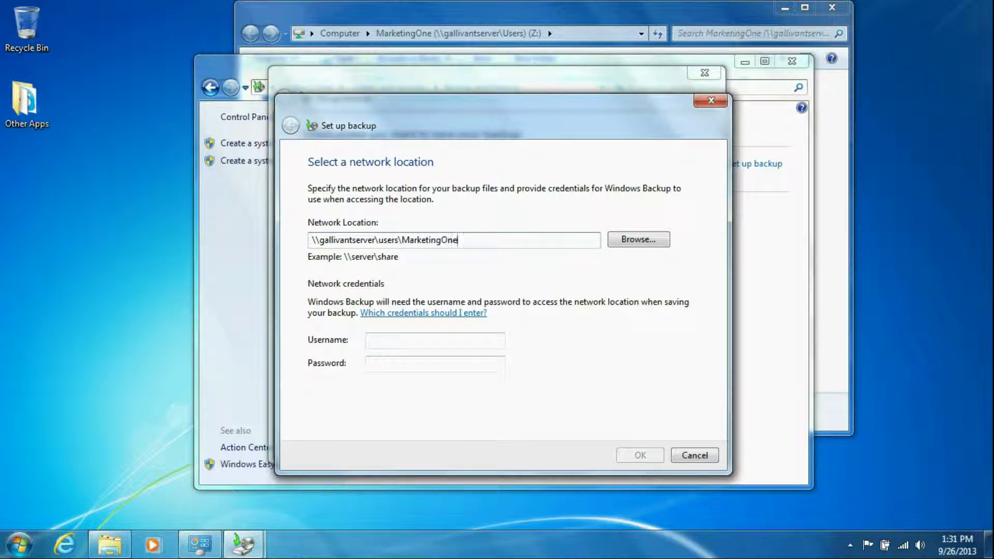
pyautogui.click(652, 243)
pyautogui.moveTo(595, 270); pyautogui.dragTo(595, 283)
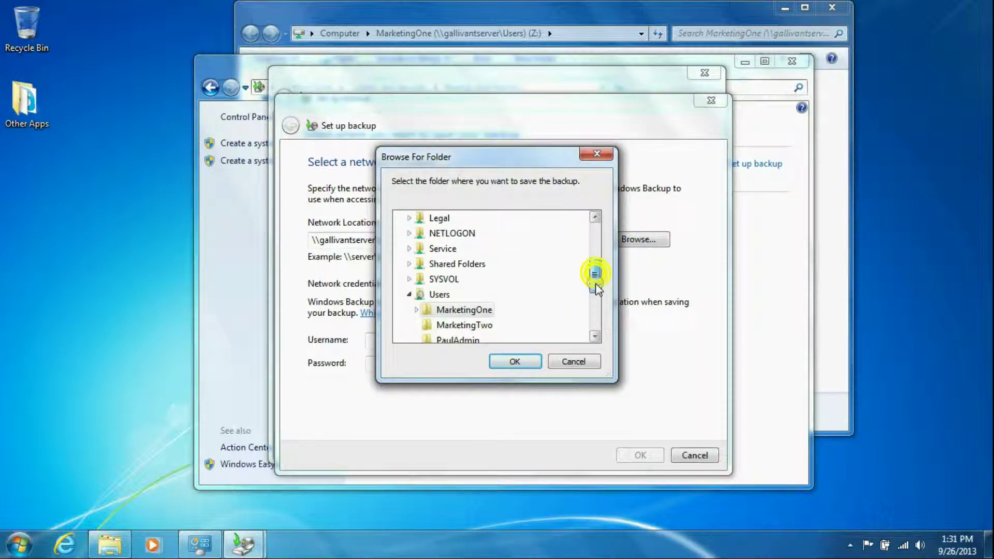
pyautogui.click(484, 310)
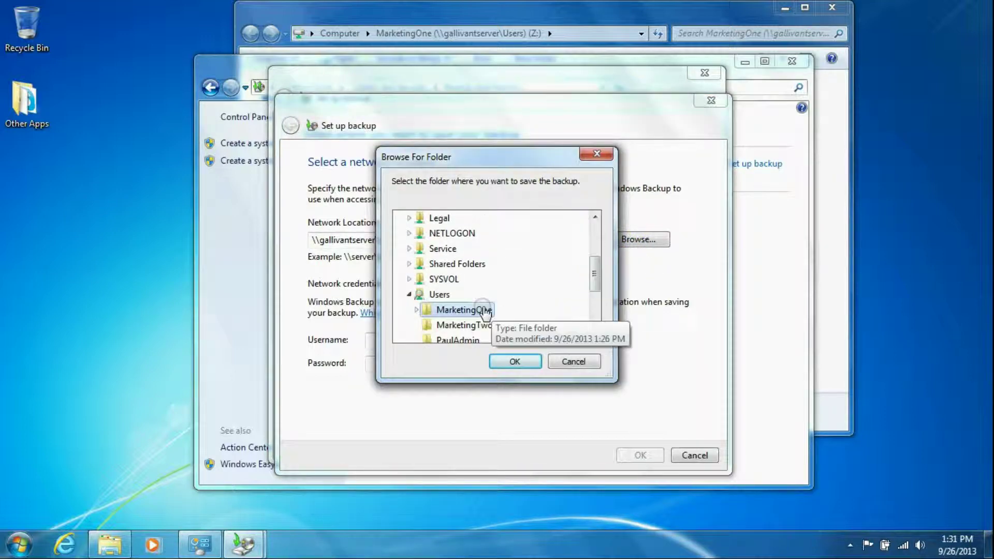
pyautogui.click(517, 361)
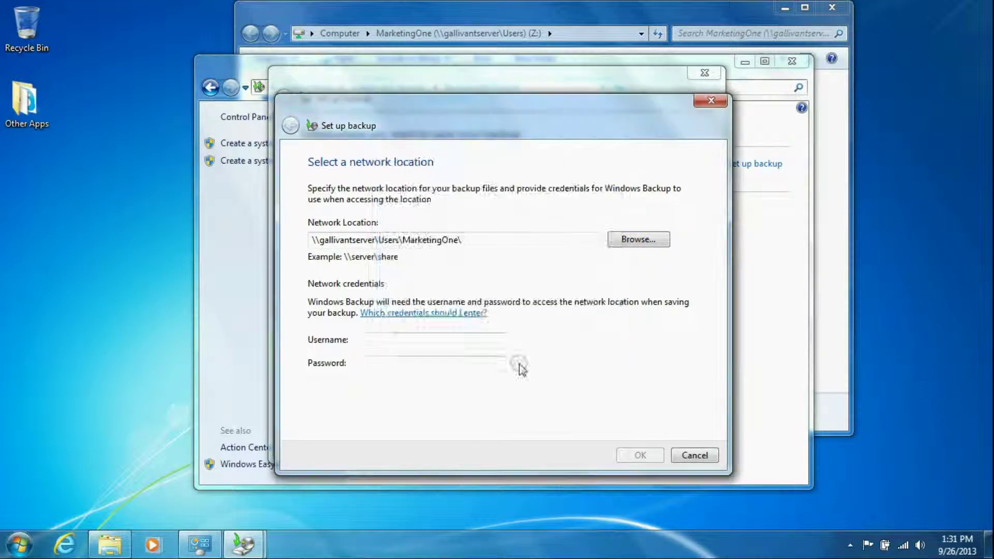
# - Enter the network user name and password to validate the location
pyautogui.click(435, 338)
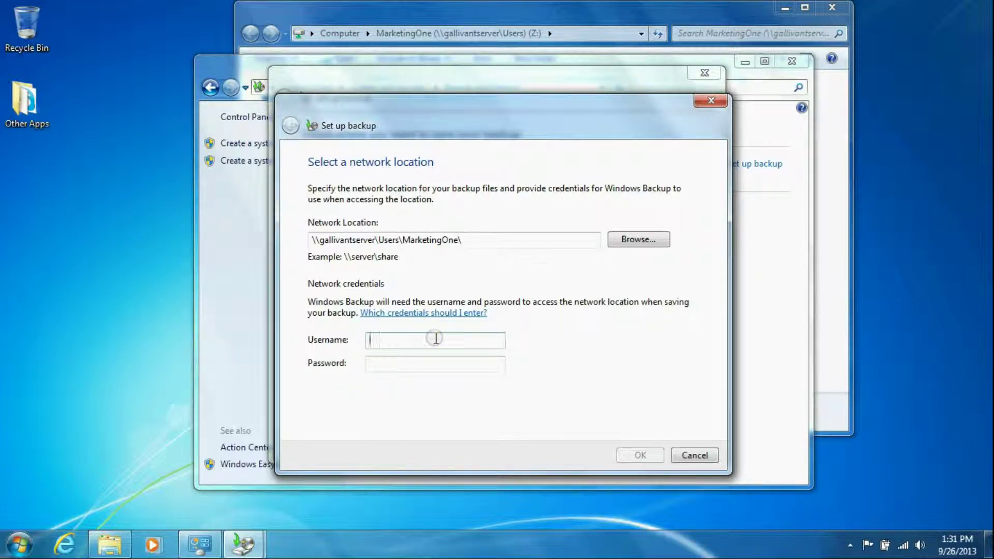
pyautogui.write('MarketingOne')
pyautogui.press('Tab')
pyautogui.write('********')
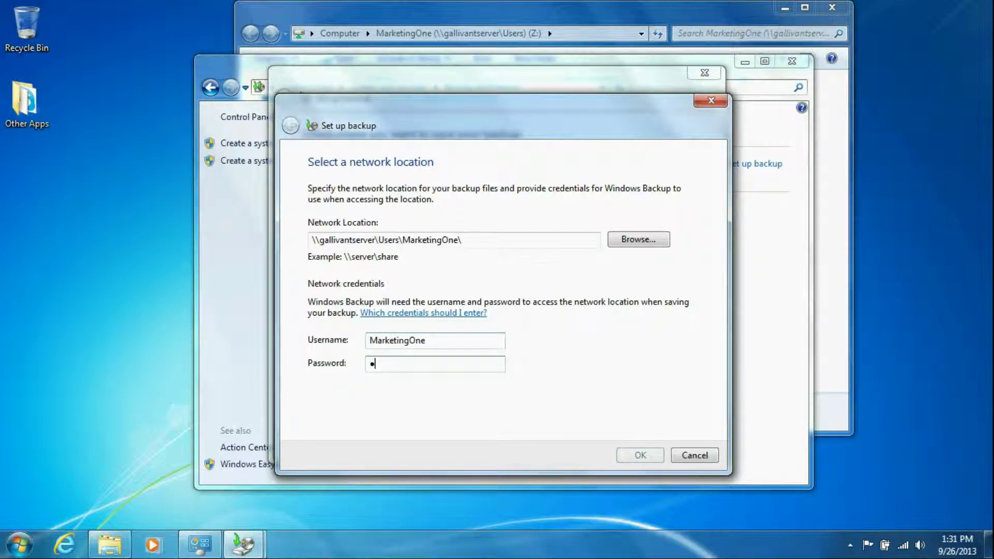
pyautogui.click(636, 454)
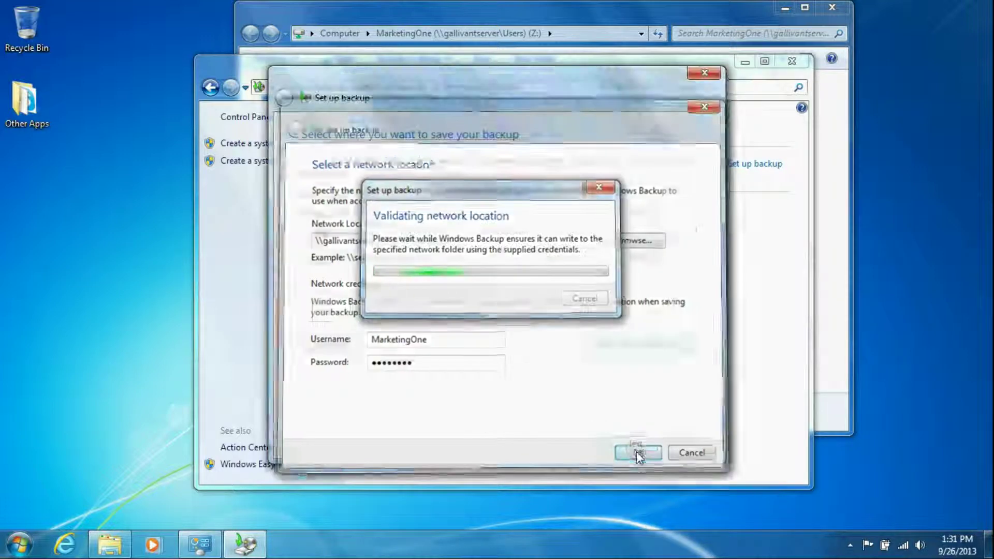
# - Select the \\gallivantserver share, let Windows choose what to back up, and start the backup
pyautogui.click(472, 234)
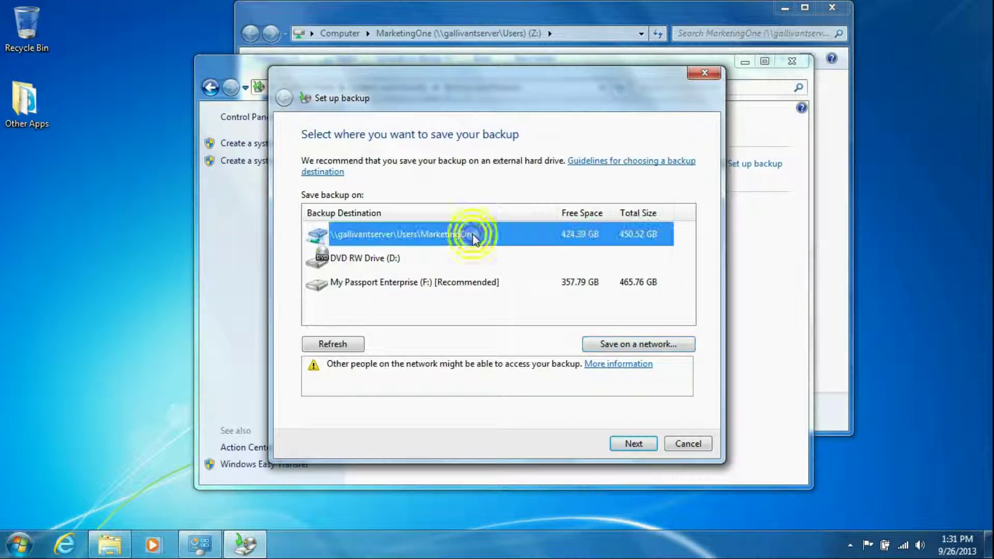
pyautogui.click(632, 444)
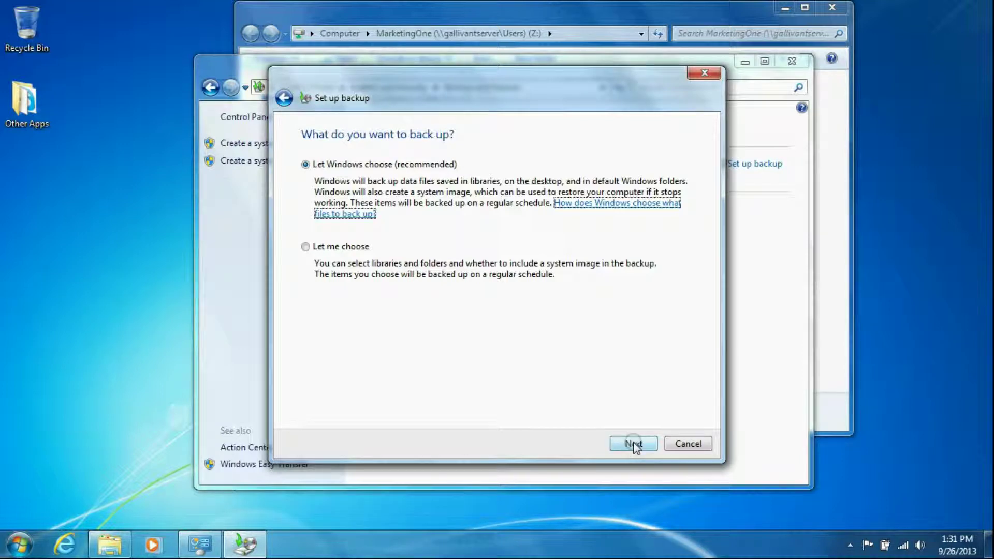
pyautogui.click(635, 445)
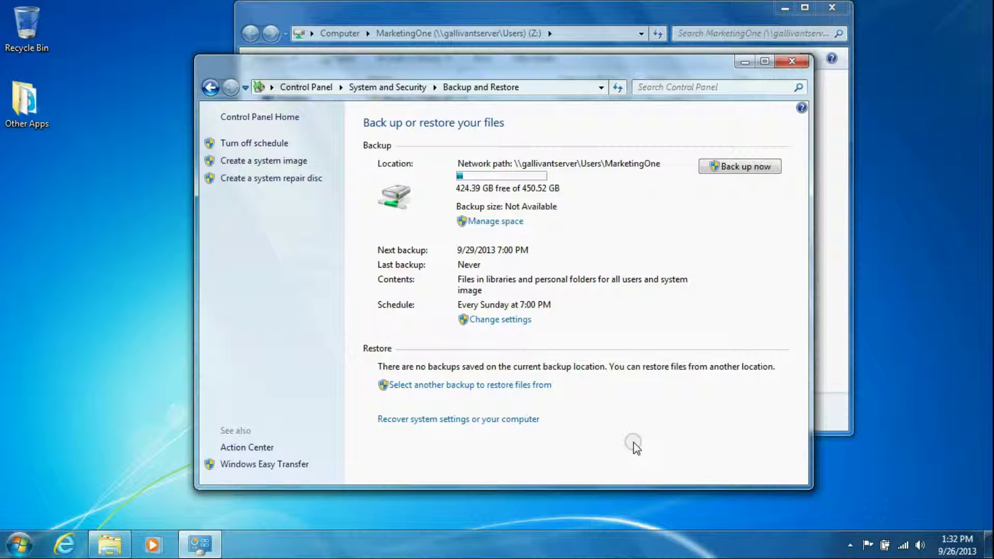
pyautogui.click(725, 166)
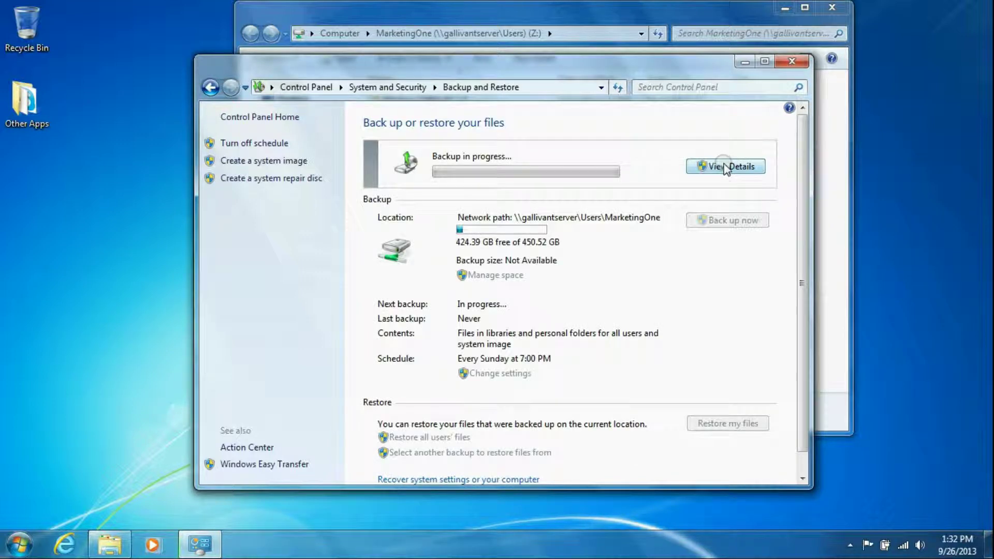